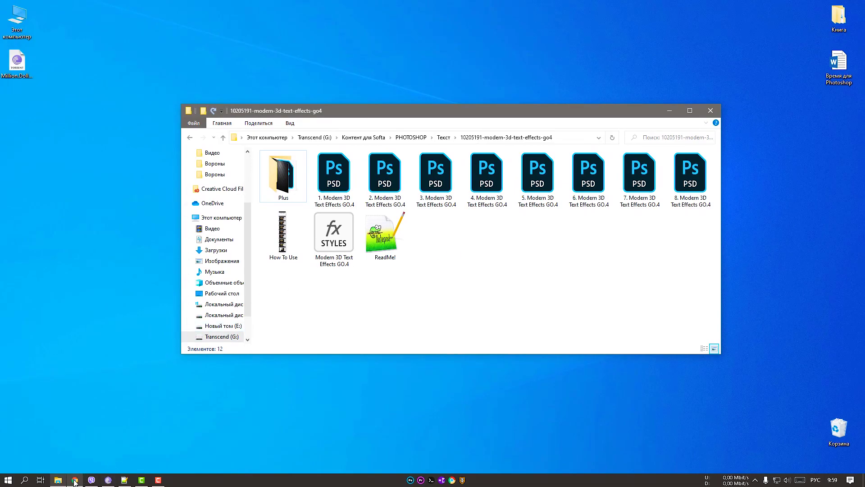
Switch to Chrome and download the SageThumbs 2.0.0.23 installer, saving it to the desktop under its suggested name
{"action": "left_click", "coordinate": [75, 481]}
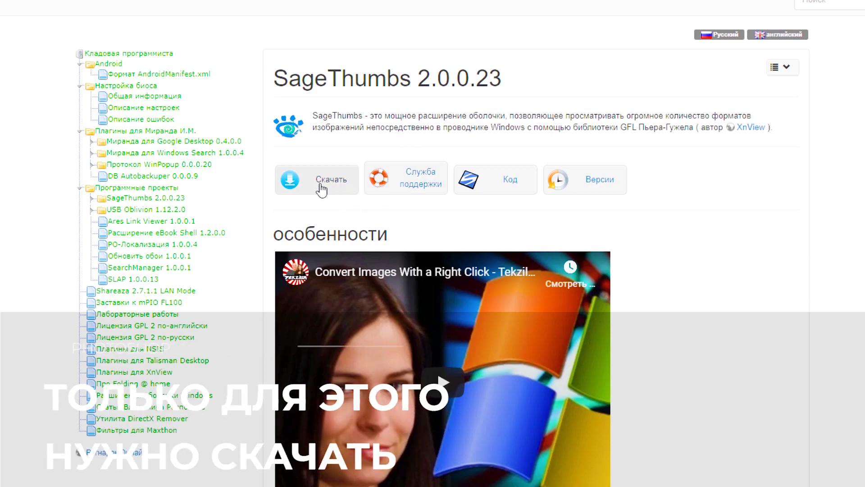
{"action": "left_click", "coordinate": [323, 185]}
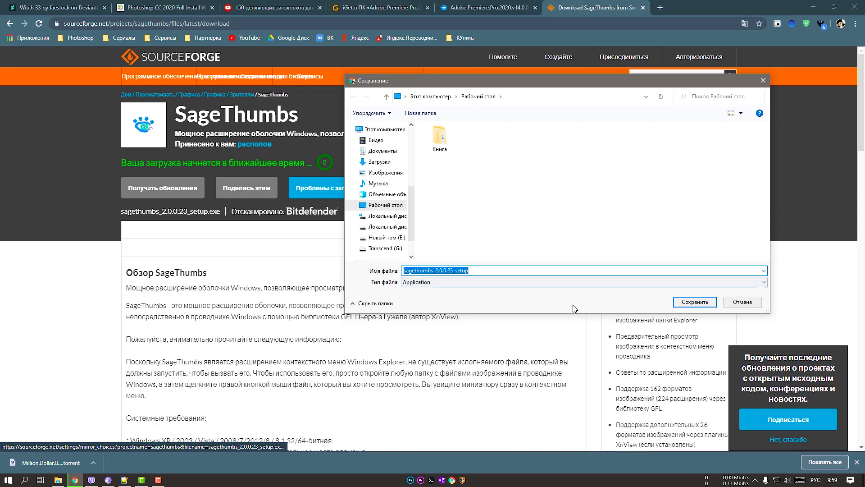
{"action": "left_click", "coordinate": [695, 305]}
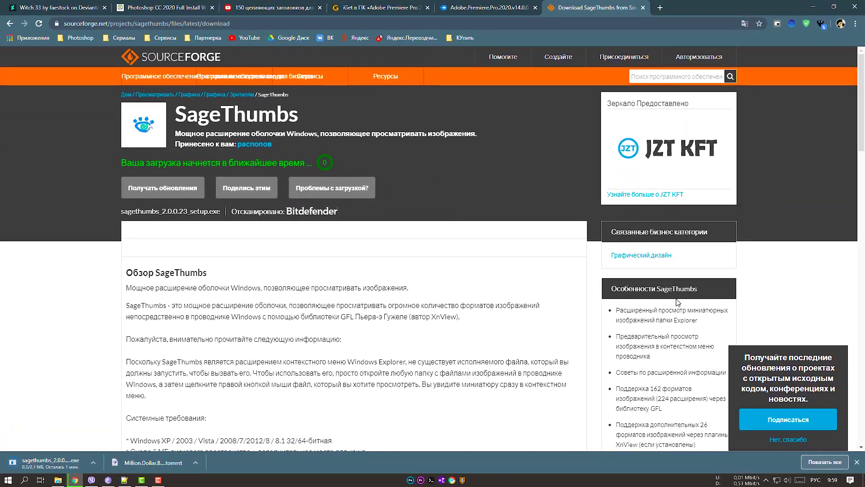
Return to the SageThumbs project page and download AFPL Ghostscript 8.54 64-bit, saving gs854w64 to the desktop
{"action": "left_click", "coordinate": [10, 24]}
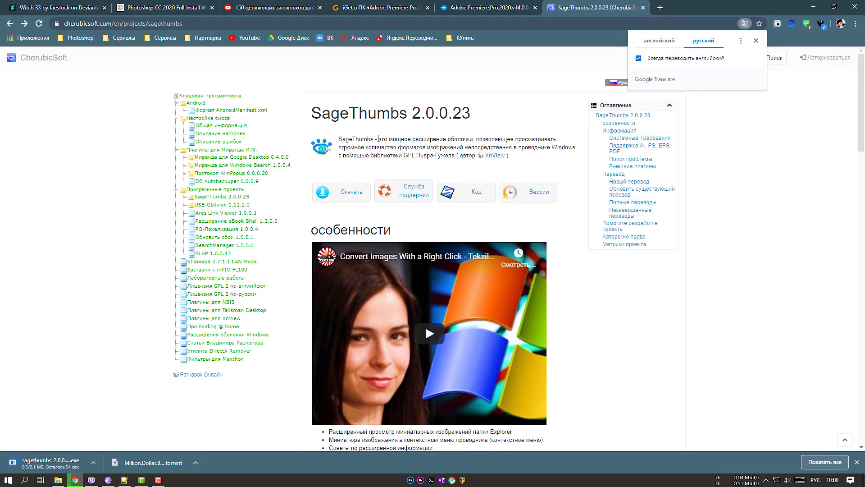
{"action": "scroll", "coordinate": [377, 138], "scroll_direction": "down", "scroll_amount": 15}
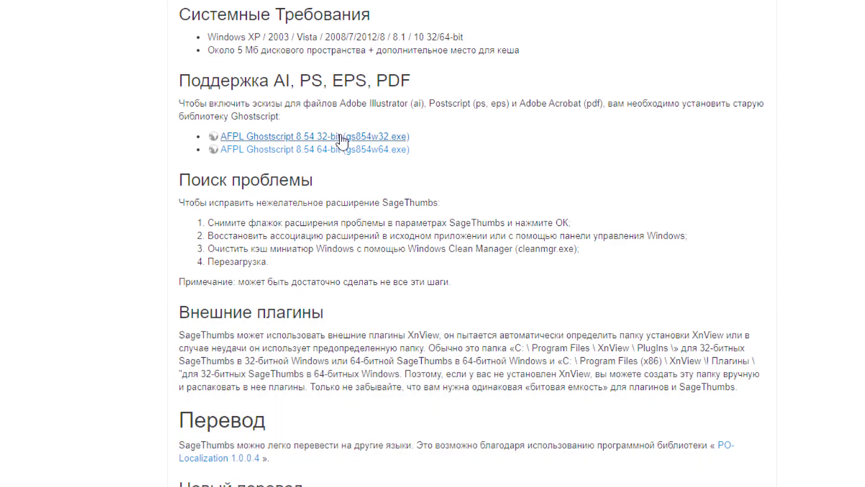
{"action": "left_click", "coordinate": [286, 155]}
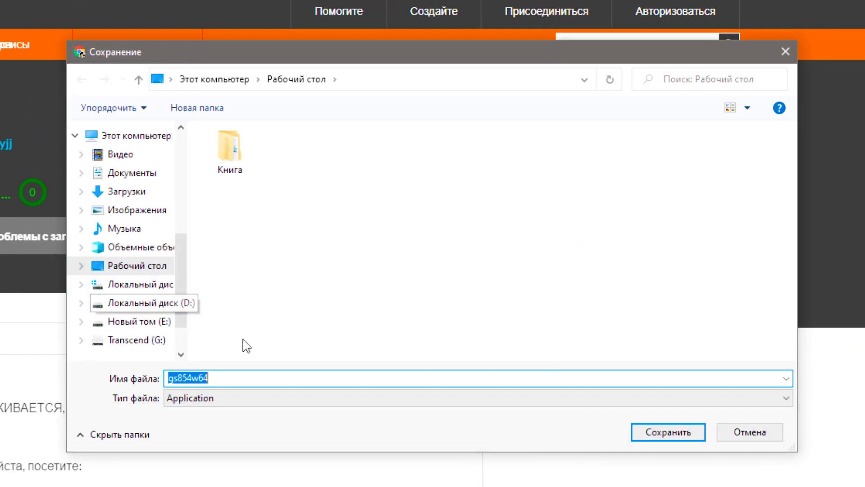
{"action": "left_click", "coordinate": [652, 433]}
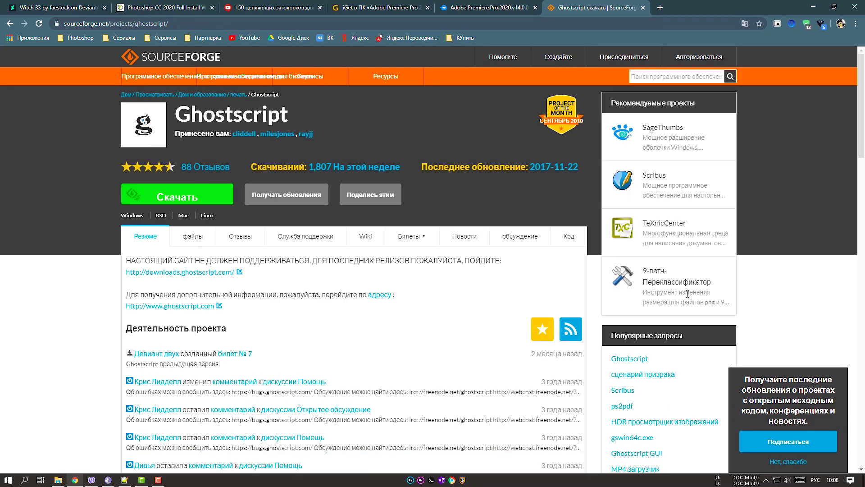
Minimize the browser and folder windows, and place the SageThumbs and gs854w64 installers side by side near the middle of the desktop
{"action": "left_click", "coordinate": [810, 7]}
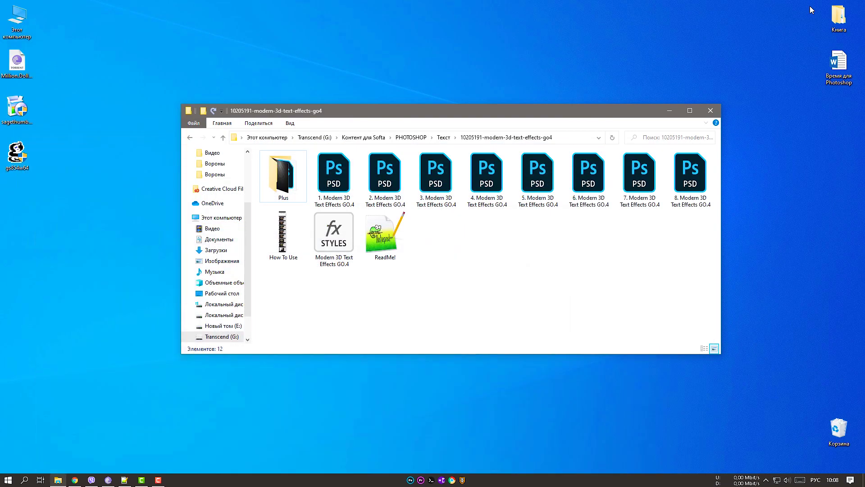
{"action": "left_click", "coordinate": [676, 112]}
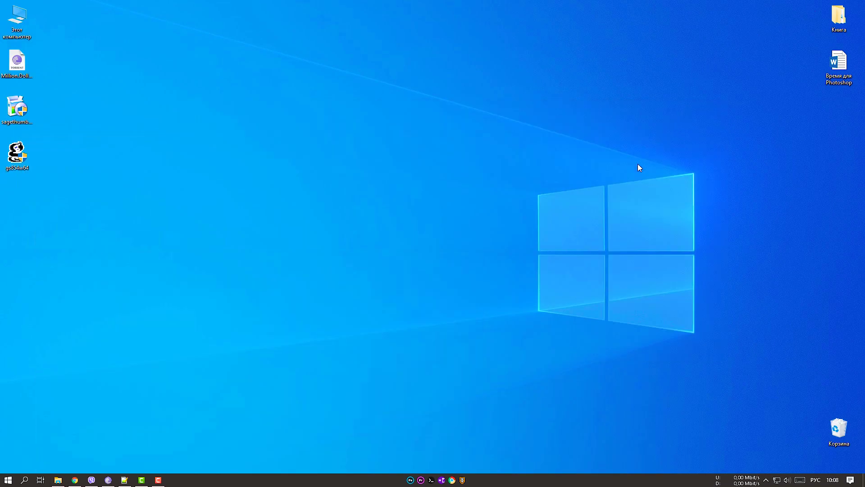
{"action": "left_click_drag", "start_coordinate": [71, 104], "coordinate": [345, 186]}
{"action": "left_click", "coordinate": [341, 218]}
{"action": "left_click_drag", "start_coordinate": [341, 218], "coordinate": [378, 170]}
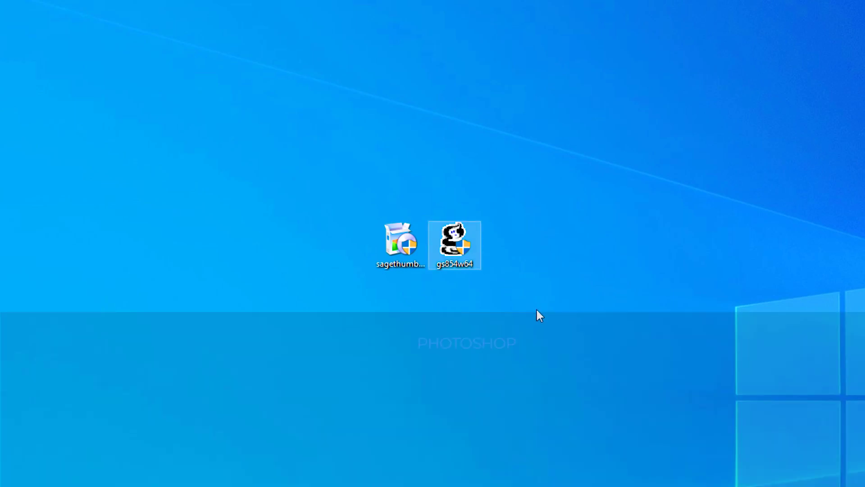
Run the SageThumbs installer in Russian and start the installation with the default components and the folder C:\Program Files (x86)\SageThumbs
{"action": "left_click", "coordinate": [379, 242]}
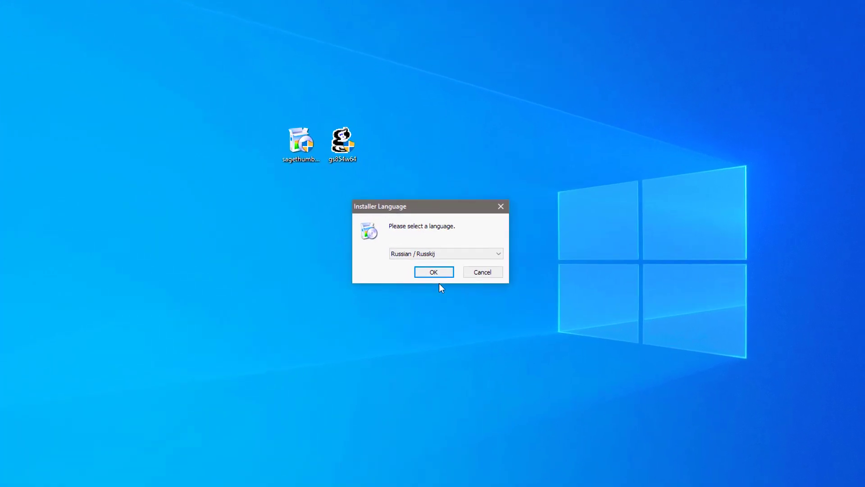
{"action": "left_click", "coordinate": [439, 276]}
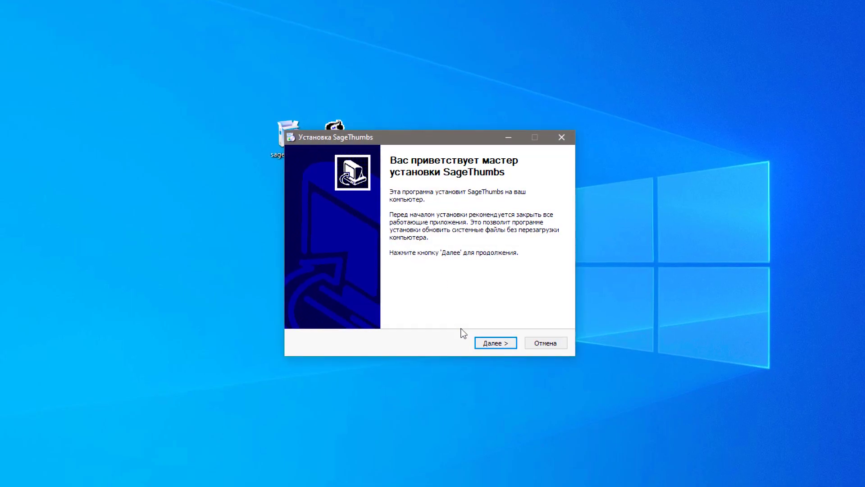
{"action": "left_click", "coordinate": [495, 341]}
{"action": "left_click", "coordinate": [497, 337]}
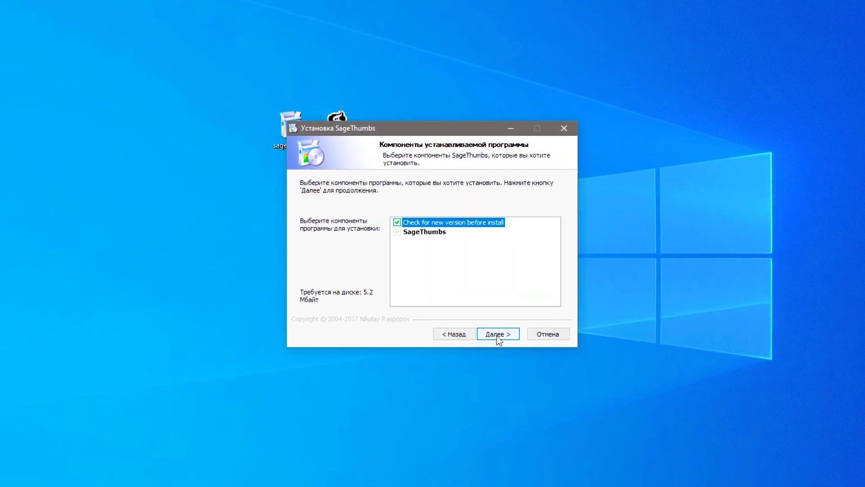
{"action": "left_click", "coordinate": [497, 336]}
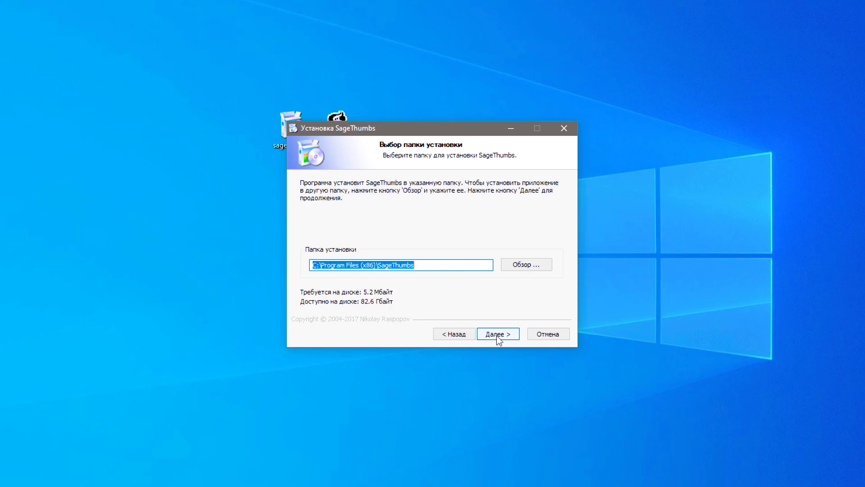
{"action": "left_click", "coordinate": [497, 336]}
{"action": "left_click", "coordinate": [497, 336]}
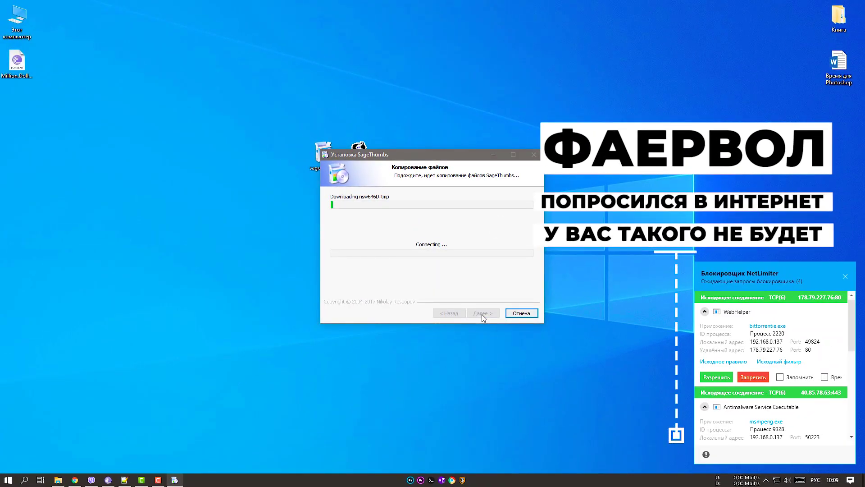
Temporarily allow the outgoing connection of sagethumbs_2.0.0.23_setup.exe in NetLimiter, dismiss the remaining requests and finish the SageThumbs setup
{"action": "scroll", "coordinate": [741, 344], "scroll_direction": "down", "scroll_amount": 5}
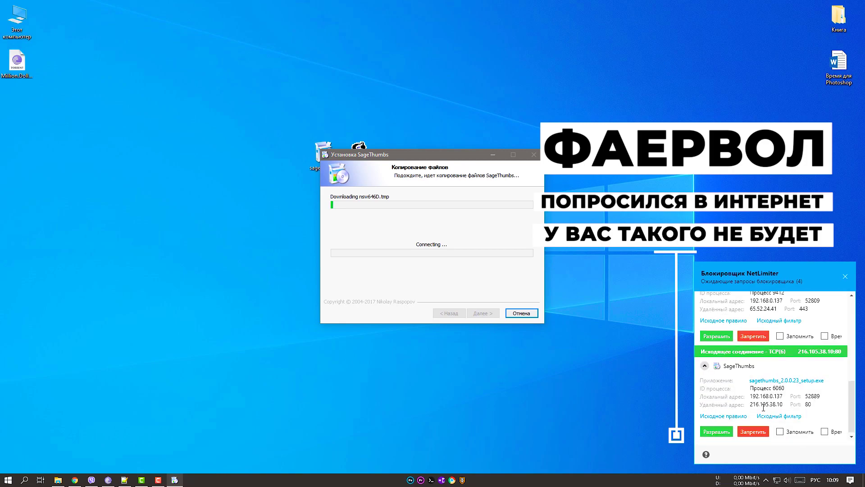
{"action": "left_click", "coordinate": [825, 431]}
{"action": "left_click", "coordinate": [717, 432]}
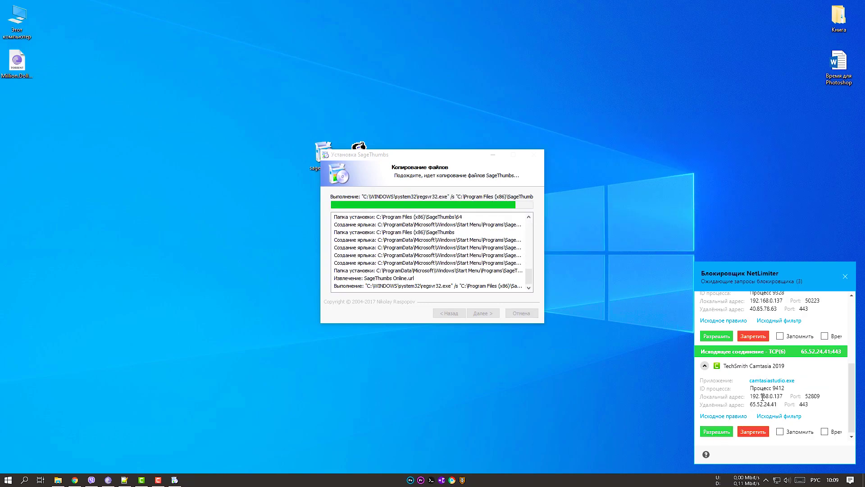
{"action": "left_click", "coordinate": [845, 277]}
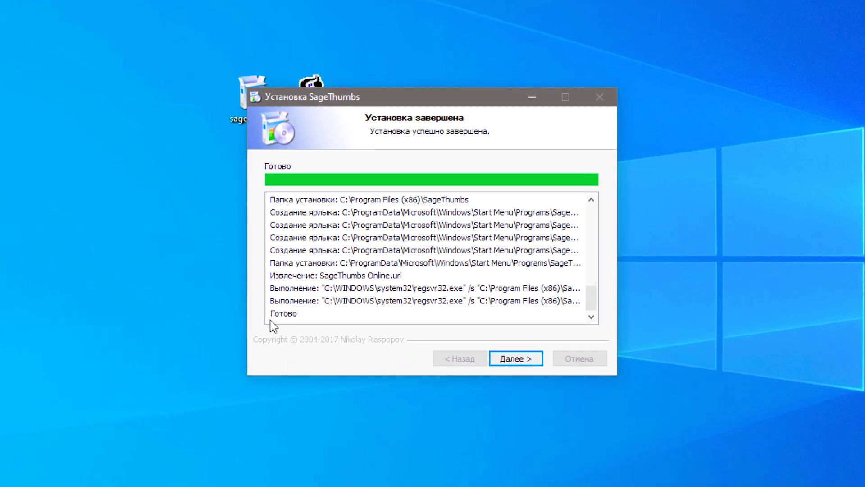
{"action": "left_click", "coordinate": [500, 365]}
{"action": "left_click", "coordinate": [519, 359]}
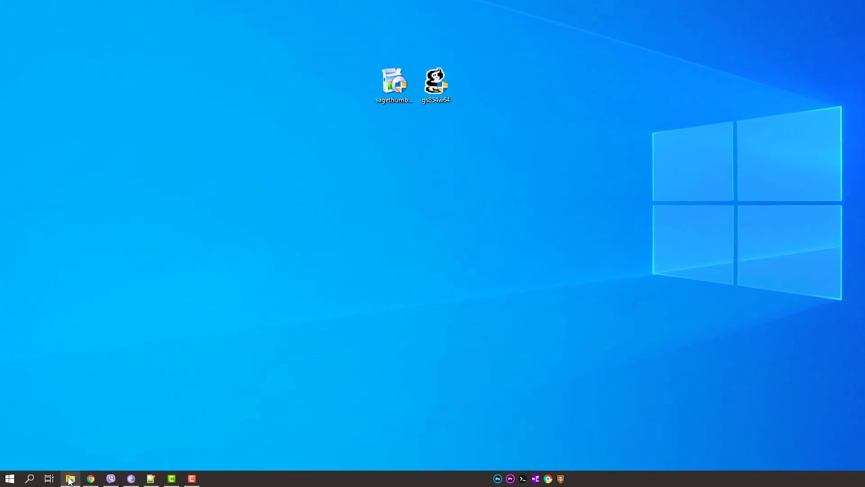
Check the PSD thumbnails in the text effects folder, view "6. Modern 3D Text Effects GO.4" in Photoshop and minimize Photoshop
{"action": "left_click", "coordinate": [70, 479]}
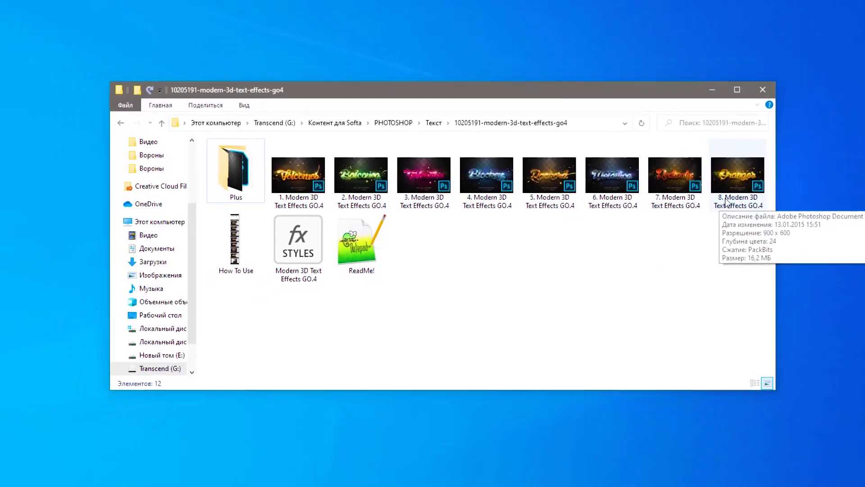
{"action": "left_click", "coordinate": [622, 172]}
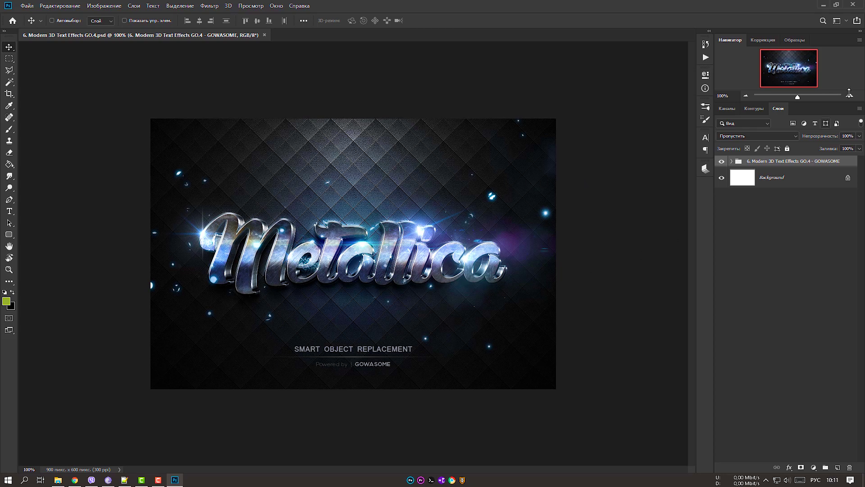
{"action": "left_click", "coordinate": [823, 5]}
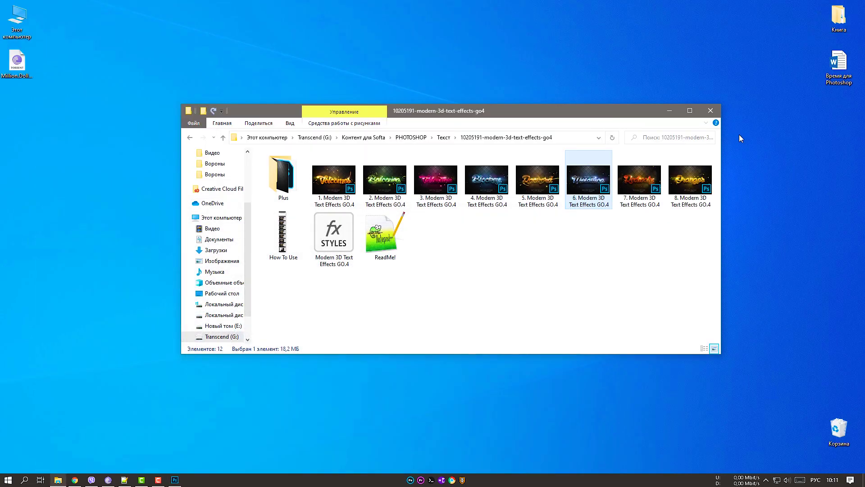
Open the SageThumbs settings from the "6. Modern 3D Text Effects GO.4" file, review the supported file types through psd and accept the settings
{"action": "right_click", "coordinate": [578, 183]}
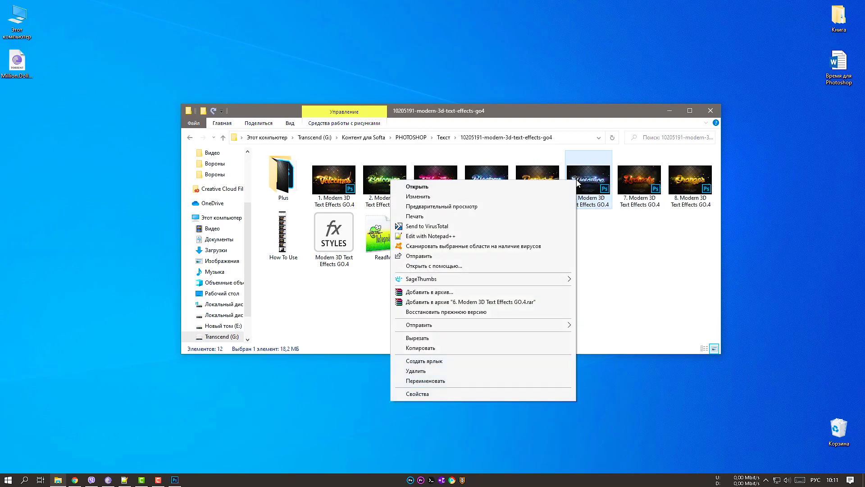
{"action": "mouse_move", "coordinate": [560, 279]}
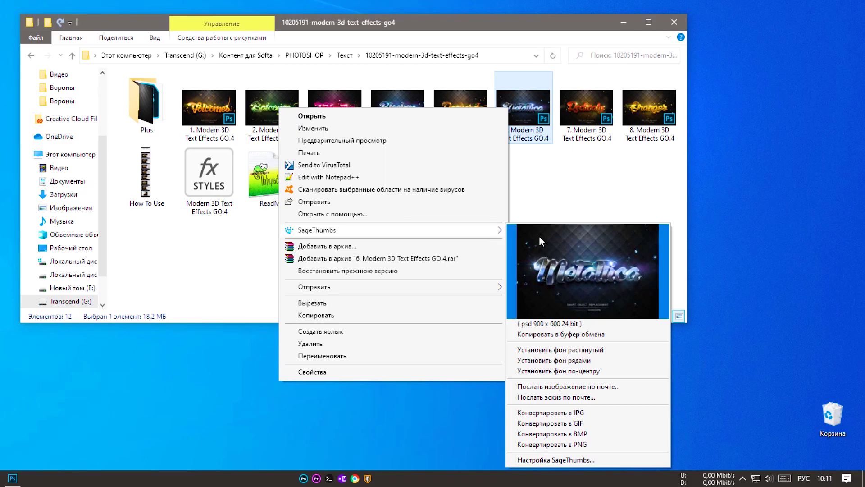
{"action": "left_click", "coordinate": [563, 460]}
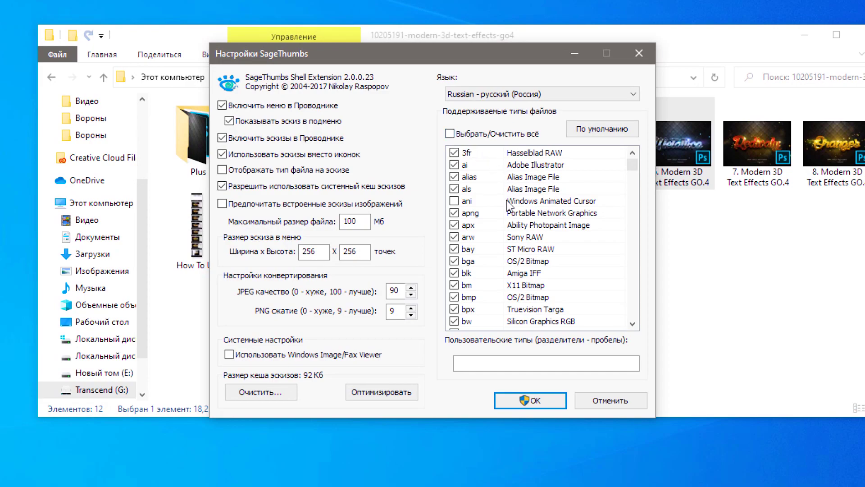
{"action": "scroll", "coordinate": [502, 223], "scroll_direction": "down", "scroll_amount": 15}
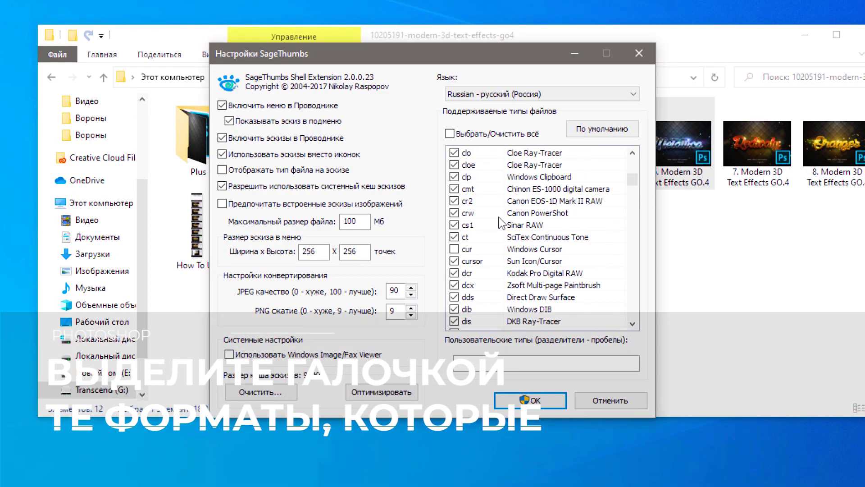
{"action": "scroll", "coordinate": [502, 223], "scroll_direction": "down", "scroll_amount": 5}
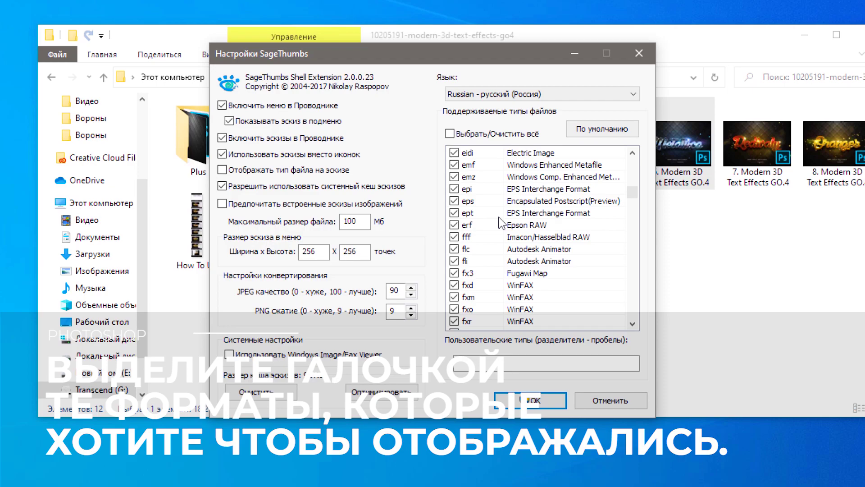
{"action": "scroll", "coordinate": [502, 223], "scroll_direction": "down", "scroll_amount": 20}
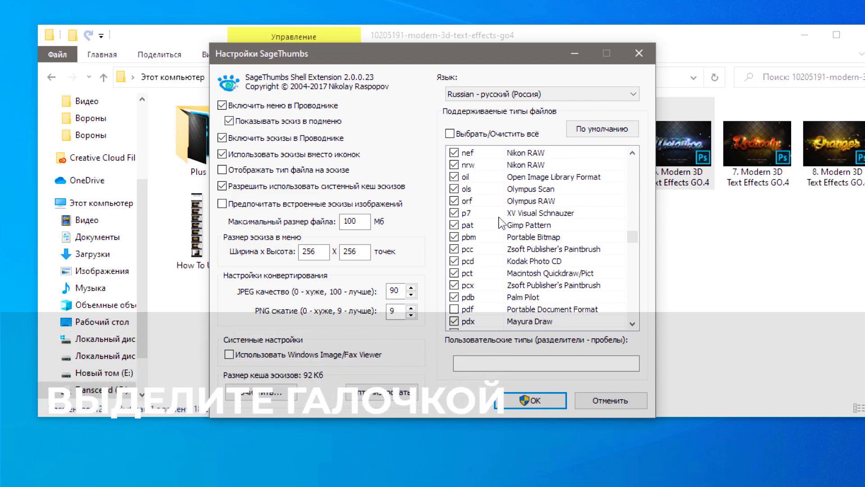
{"action": "scroll", "coordinate": [502, 223], "scroll_direction": "down", "scroll_amount": 7}
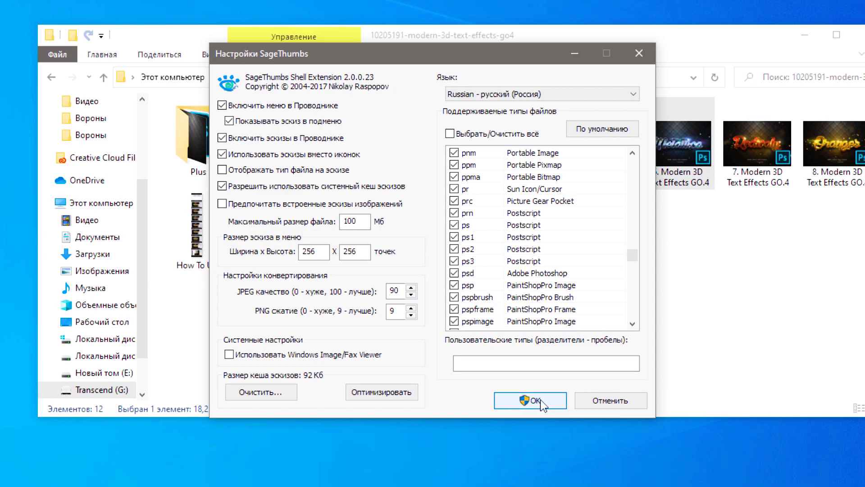
{"action": "left_click", "coordinate": [540, 399]}
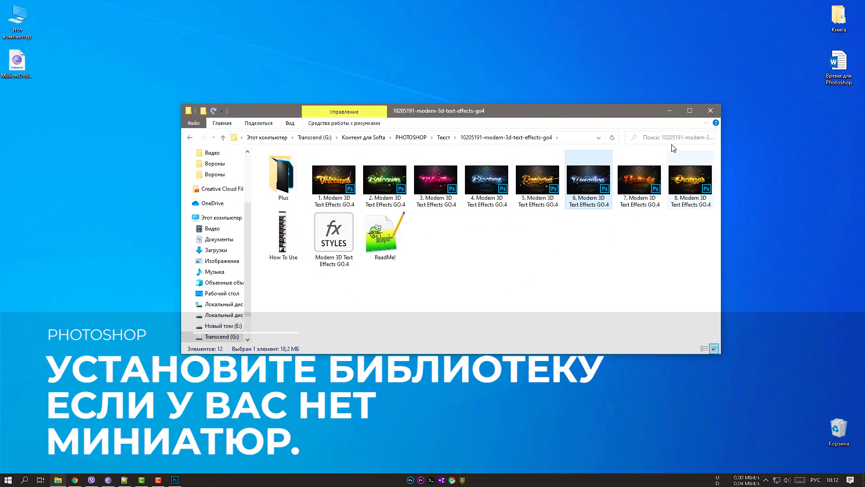
Move the gs854w64 installer away from the SageThumbs installer on the desktop, and briefly recheck the thumbnails in the text effects folder
{"action": "left_click", "coordinate": [671, 111]}
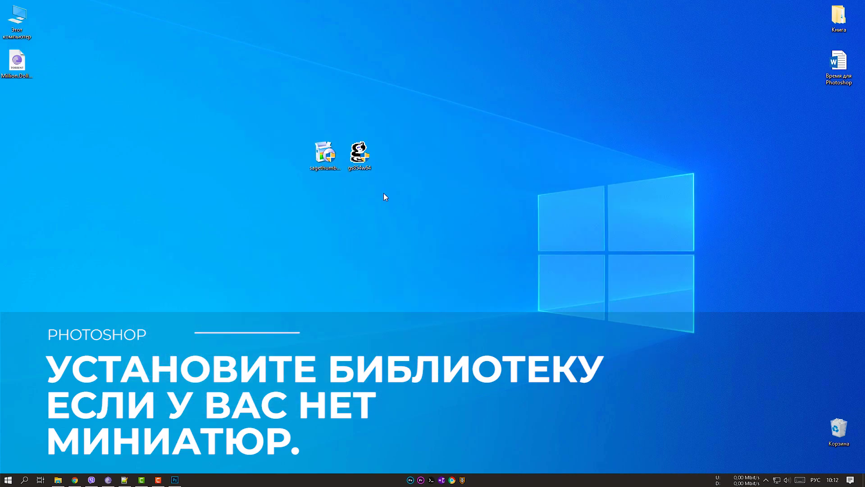
{"action": "left_click_drag", "start_coordinate": [360, 155], "coordinate": [460, 170]}
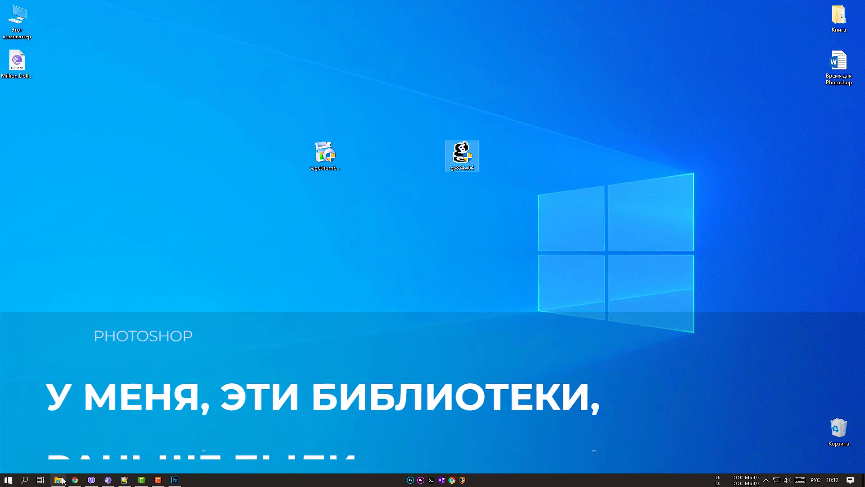
{"action": "left_click", "coordinate": [58, 480]}
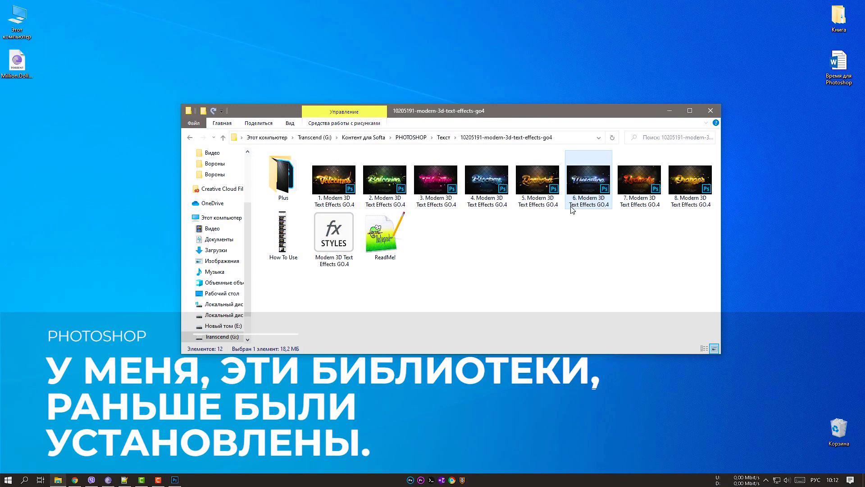
{"action": "left_click", "coordinate": [671, 111]}
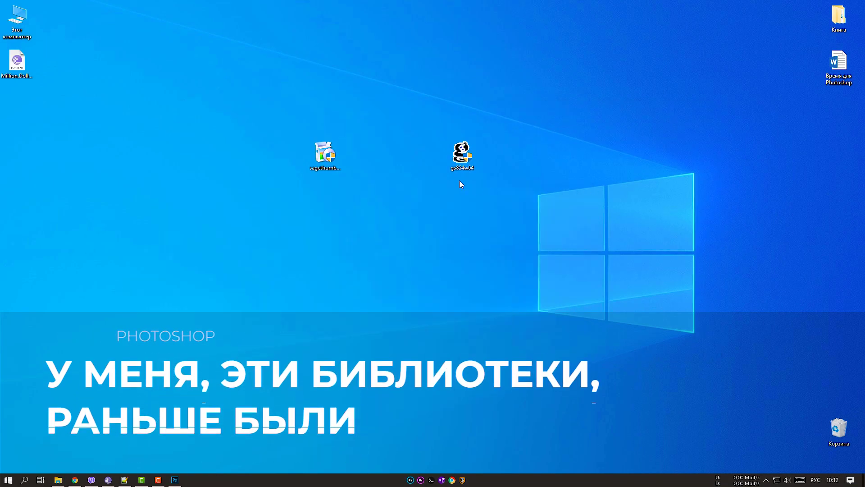